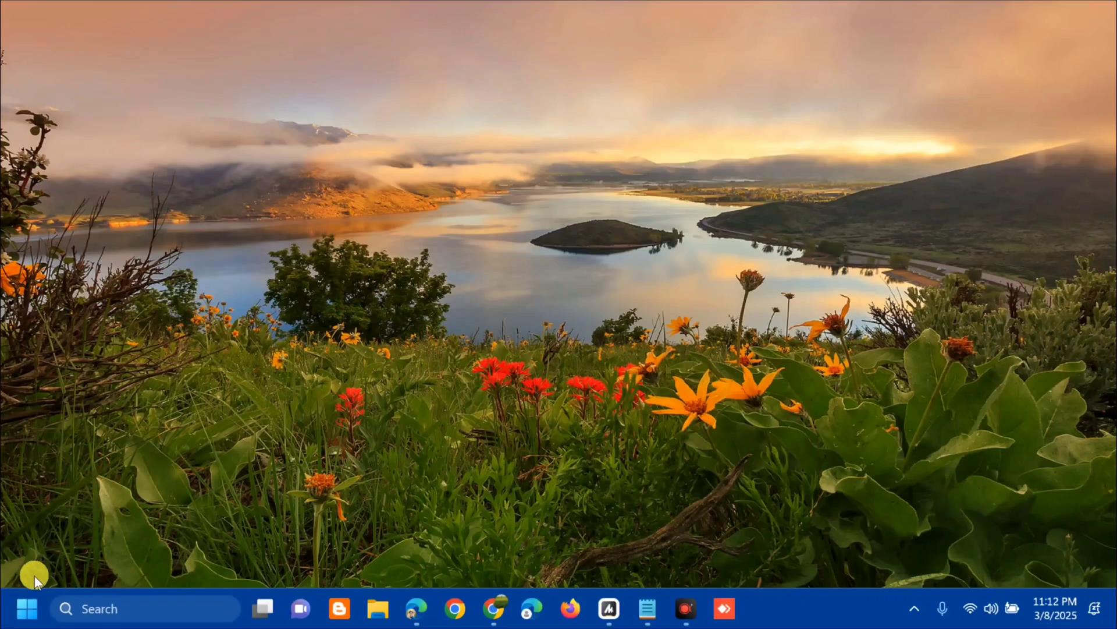
Step: Search for 'troubleshoot' and open the Other troubleshooters list in Troubleshoot settings
{"action": "left_click", "coordinate": [26, 609]}
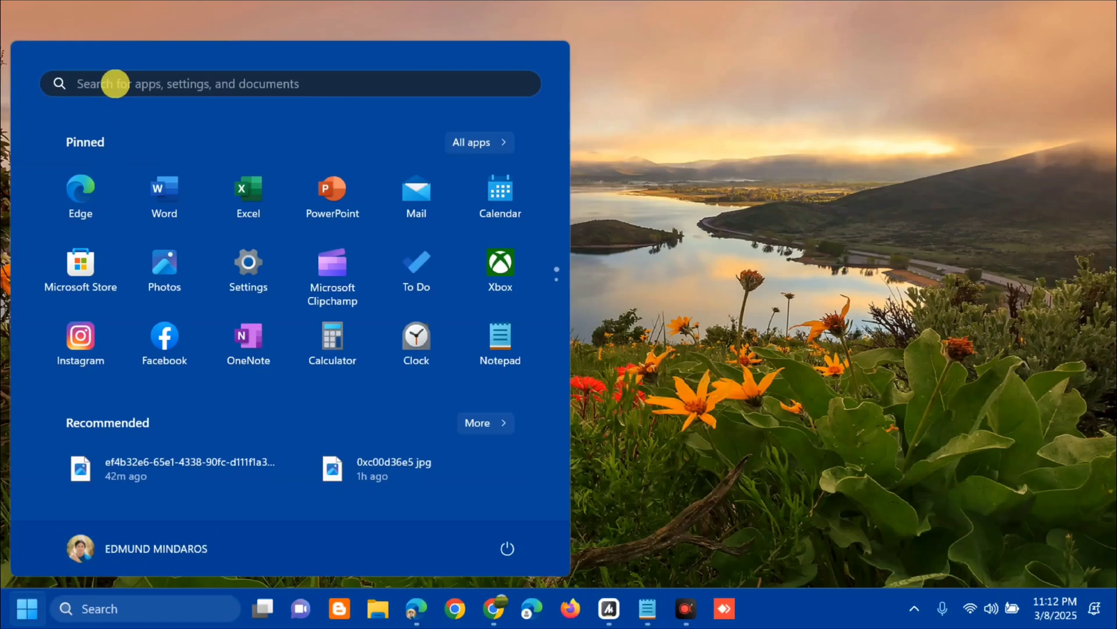
{"action": "left_click", "coordinate": [117, 83]}
{"action": "key", "text": "super+s"}
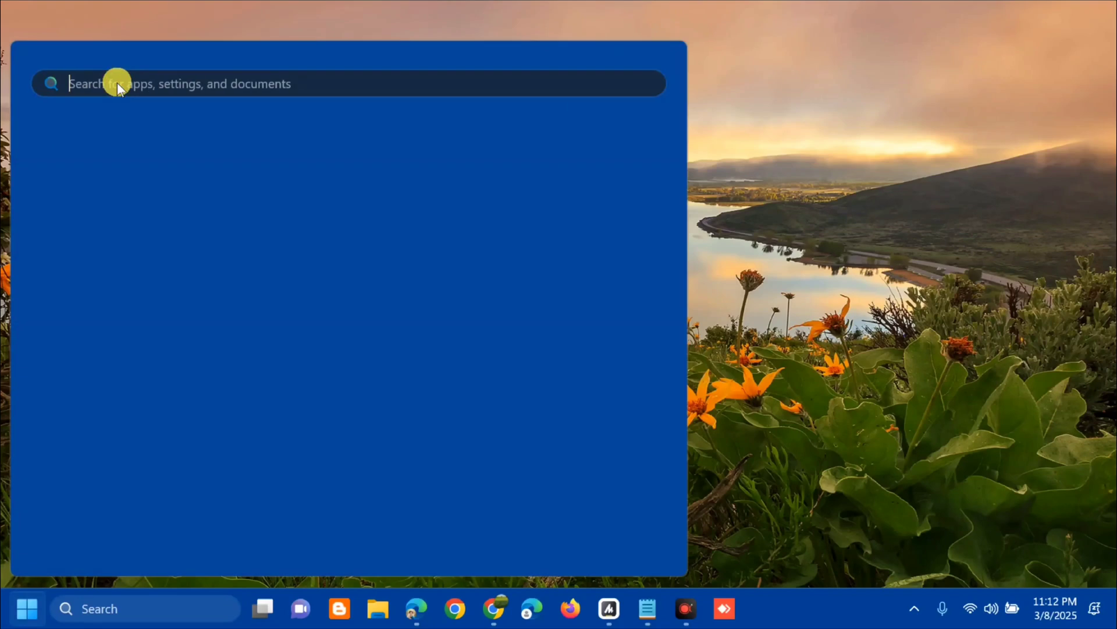
{"action": "type", "text": "TROUBLEshoot settings"}
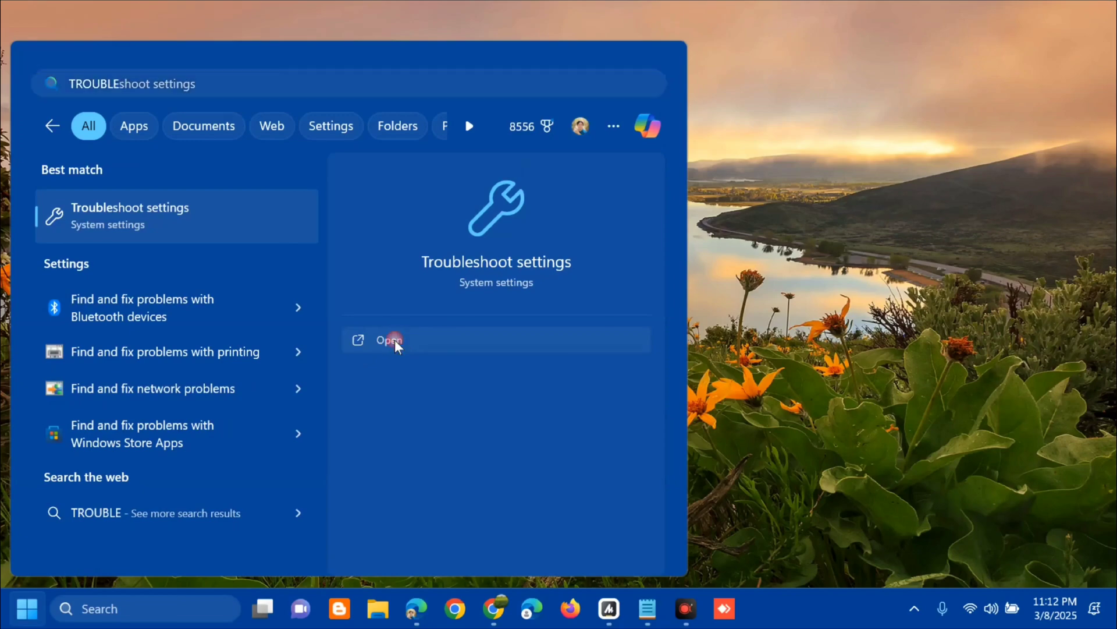
{"action": "left_click", "coordinate": [388, 340]}
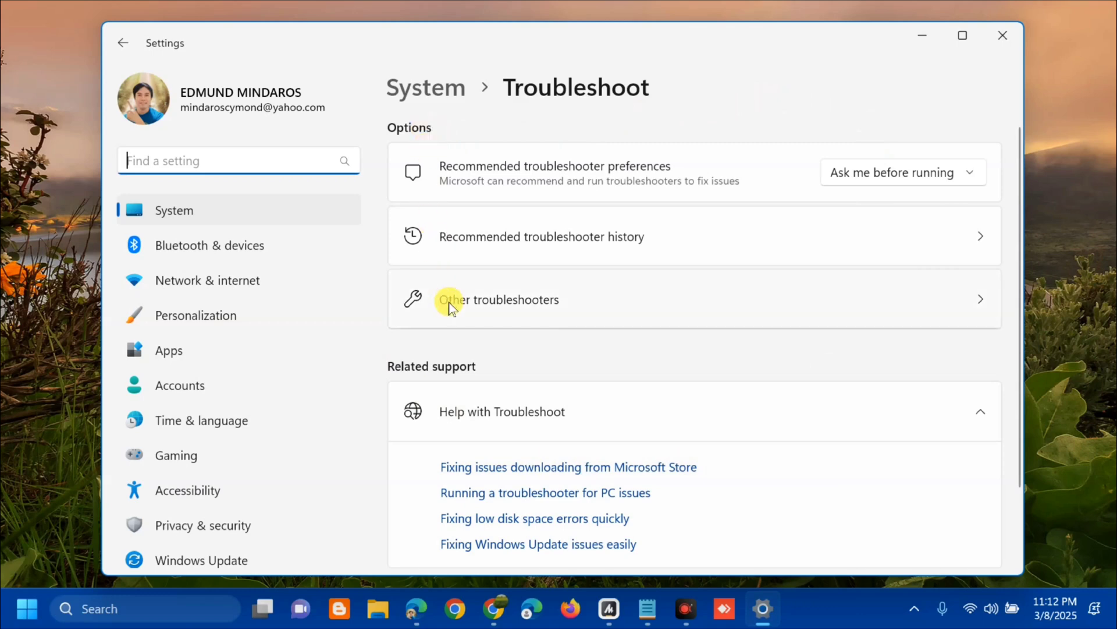
{"action": "left_click", "coordinate": [489, 299]}
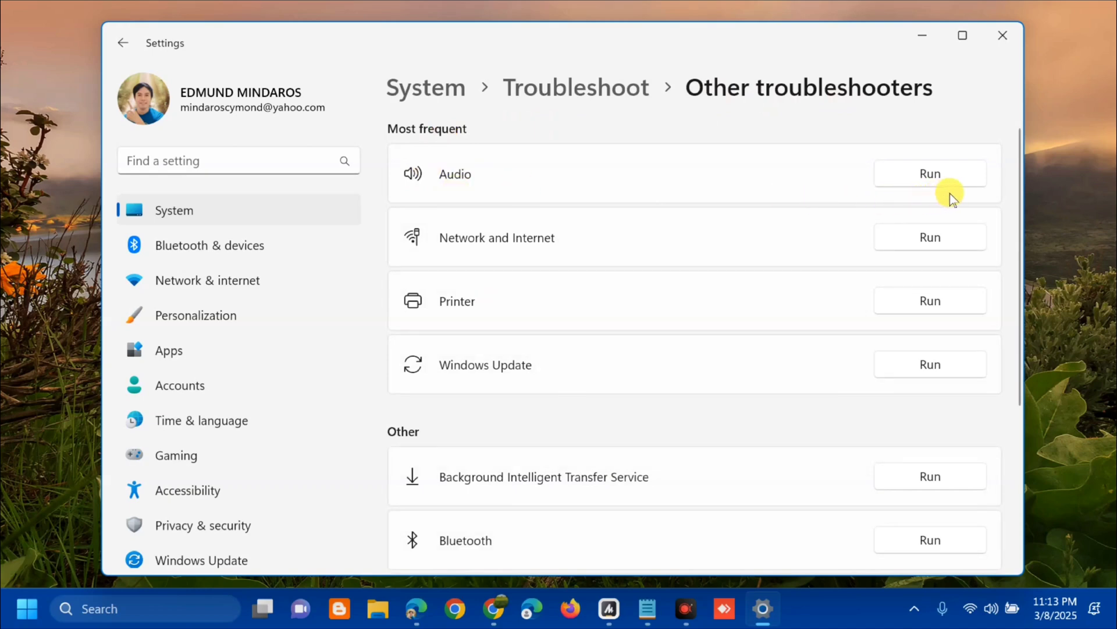
Step: Run the Audio troubleshooter, then close Get Help and the Settings window
{"action": "left_click", "coordinate": [930, 174]}
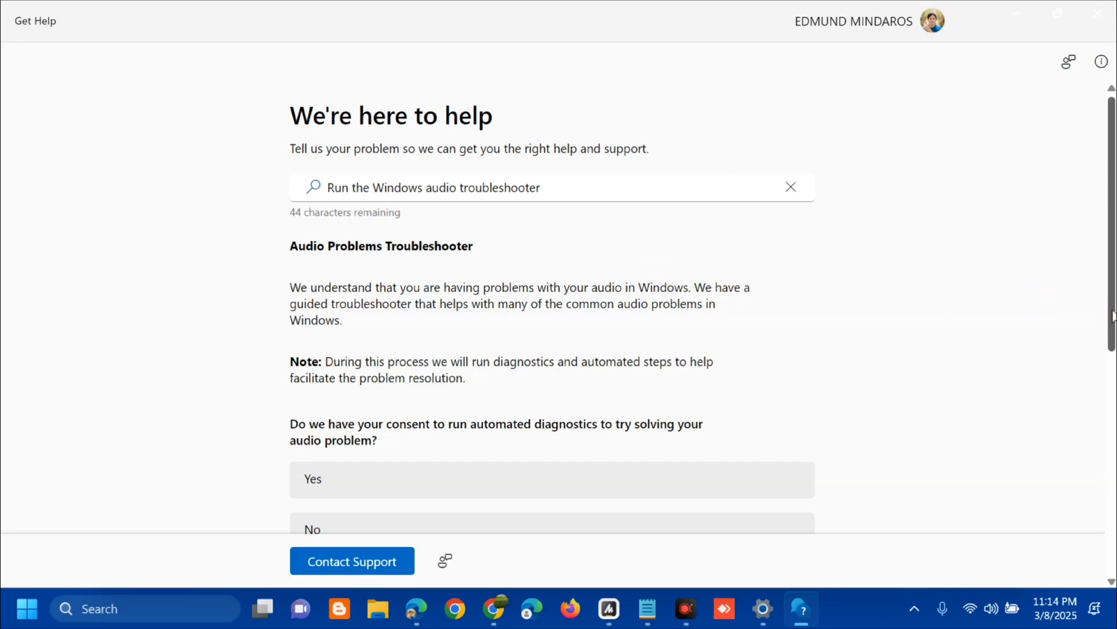
{"action": "left_click_drag", "start_coordinate": [1112, 314], "coordinate": [1111, 410]}
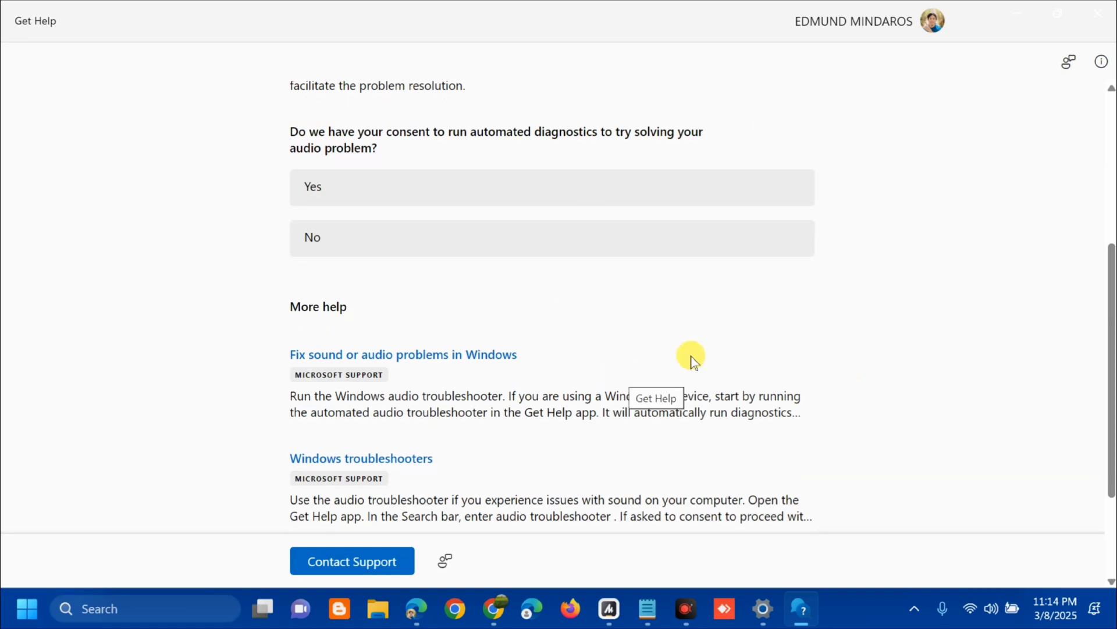
{"action": "left_click", "coordinate": [1098, 9]}
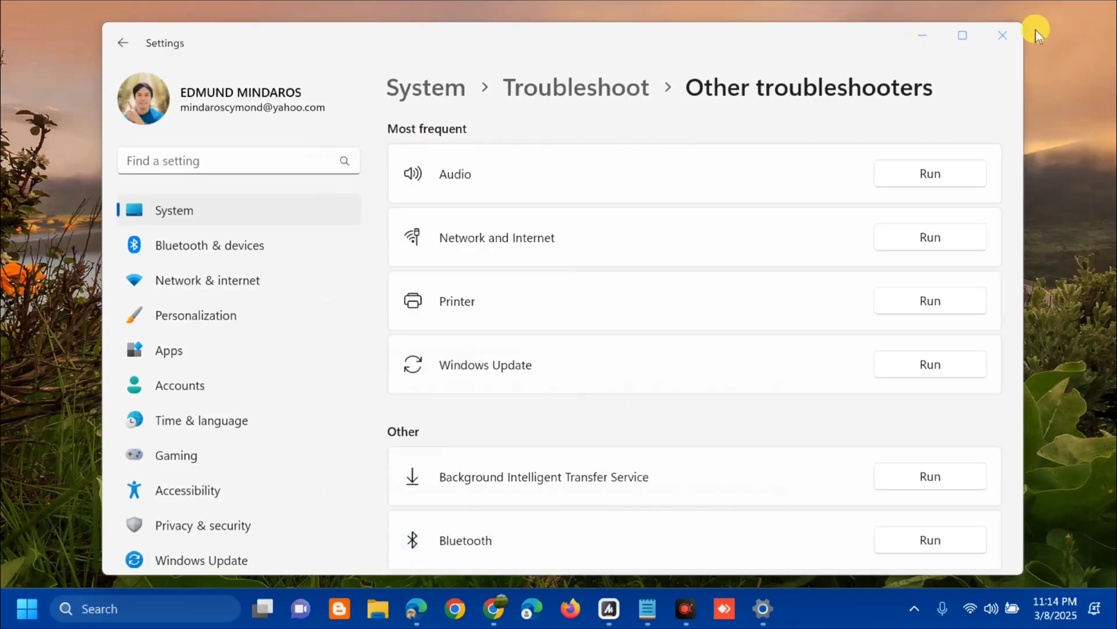
{"action": "left_click", "coordinate": [999, 34]}
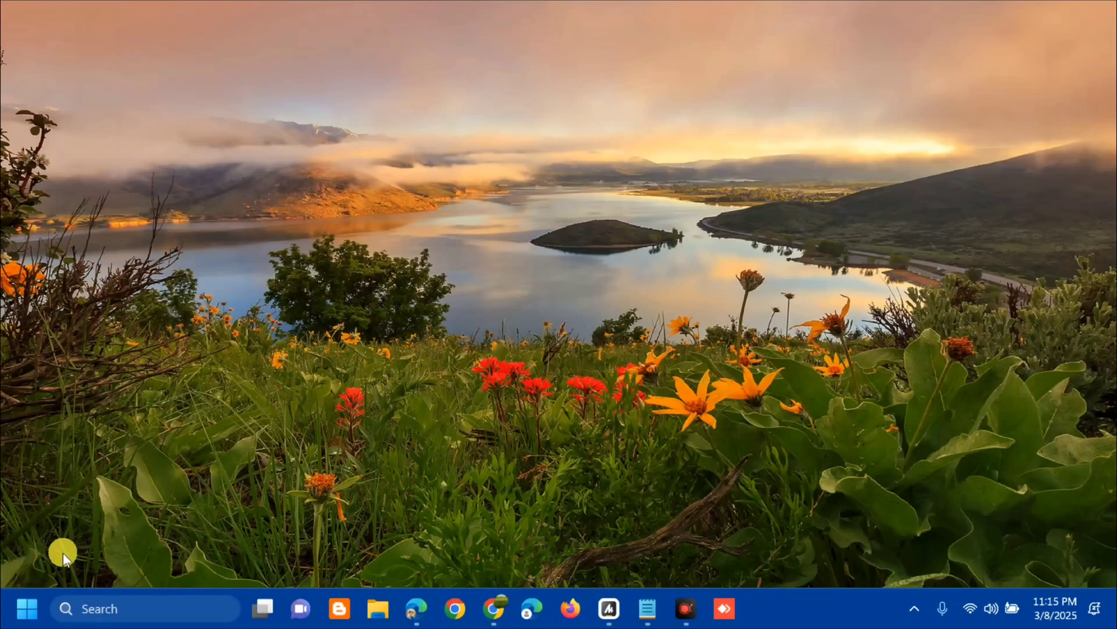
Step: Open Device Manager from the Start right-click menu and select ACX HD Audio Driver
{"action": "left_click", "coordinate": [24, 615]}
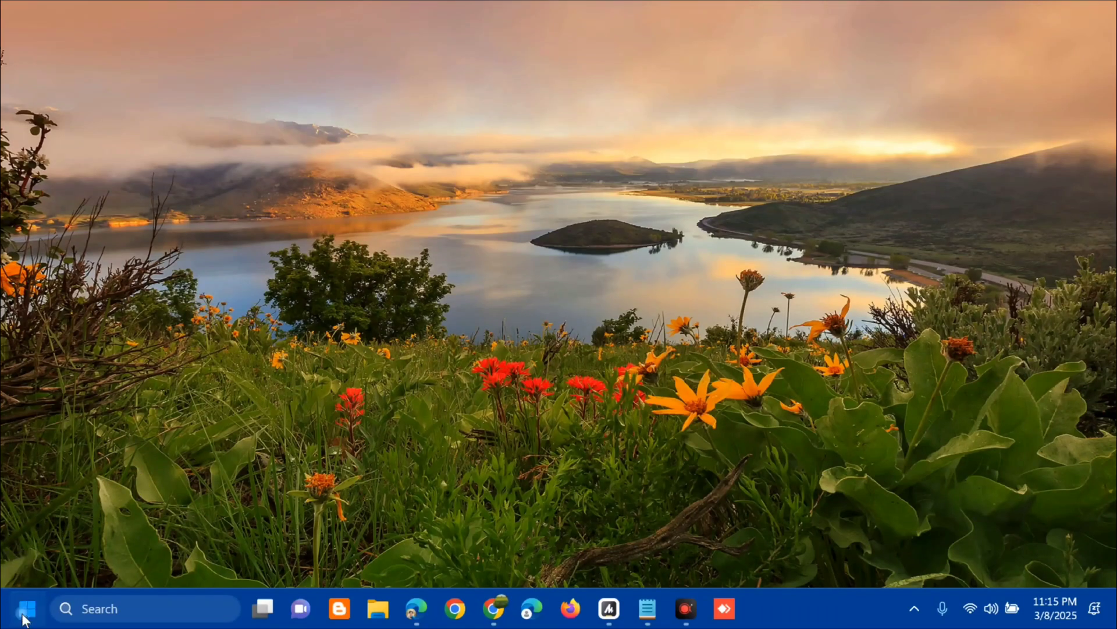
{"action": "right_click", "coordinate": [25, 615]}
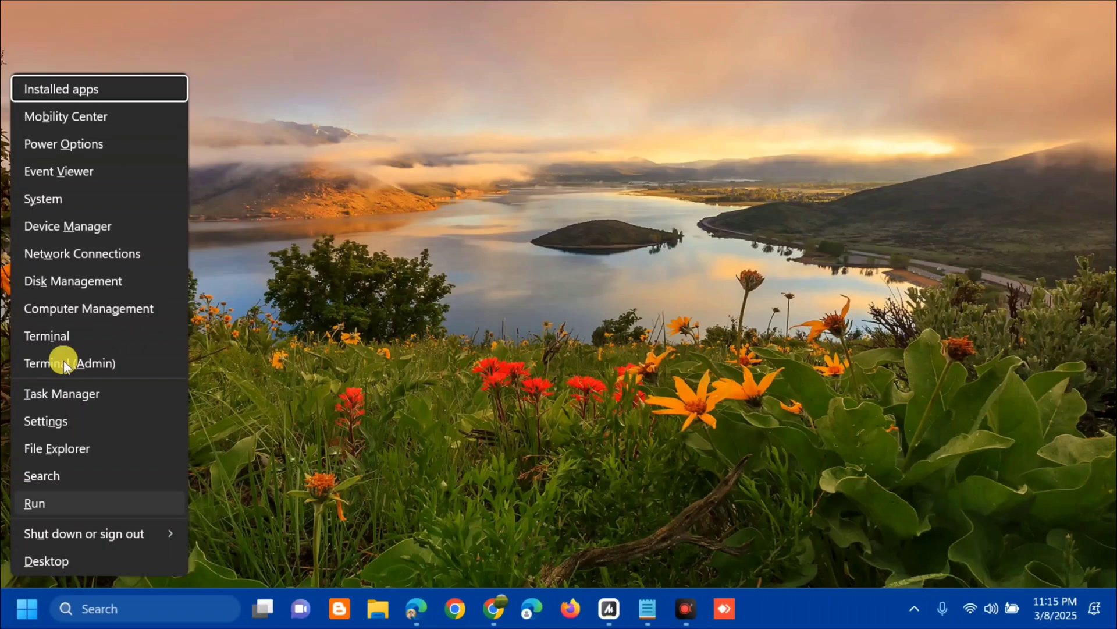
{"action": "left_click", "coordinate": [66, 225]}
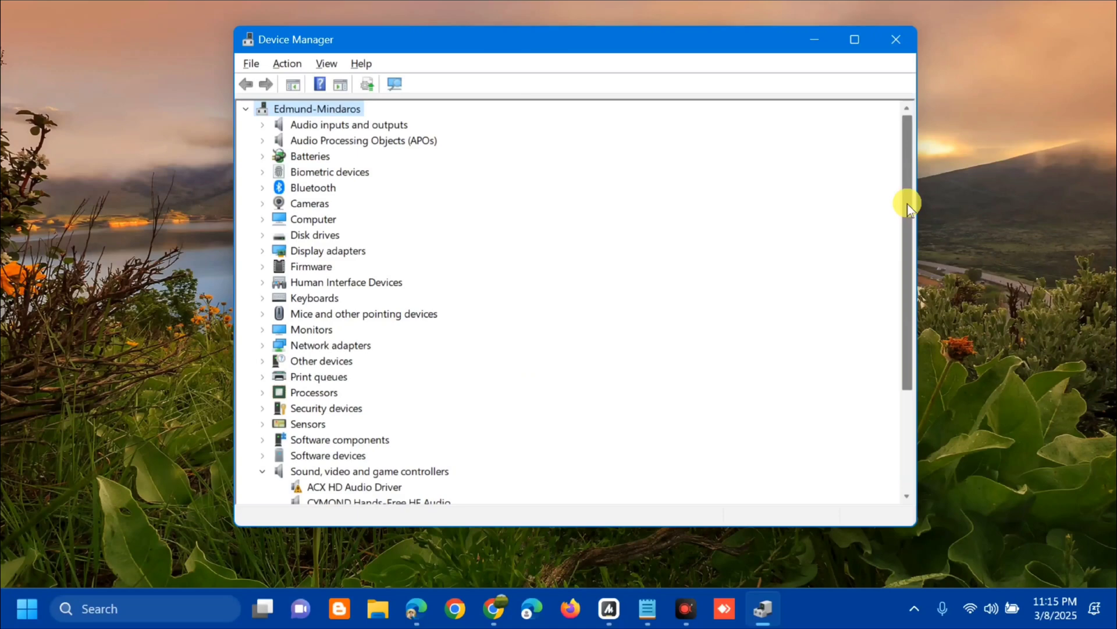
{"action": "left_click_drag", "start_coordinate": [906, 209], "coordinate": [906, 341]}
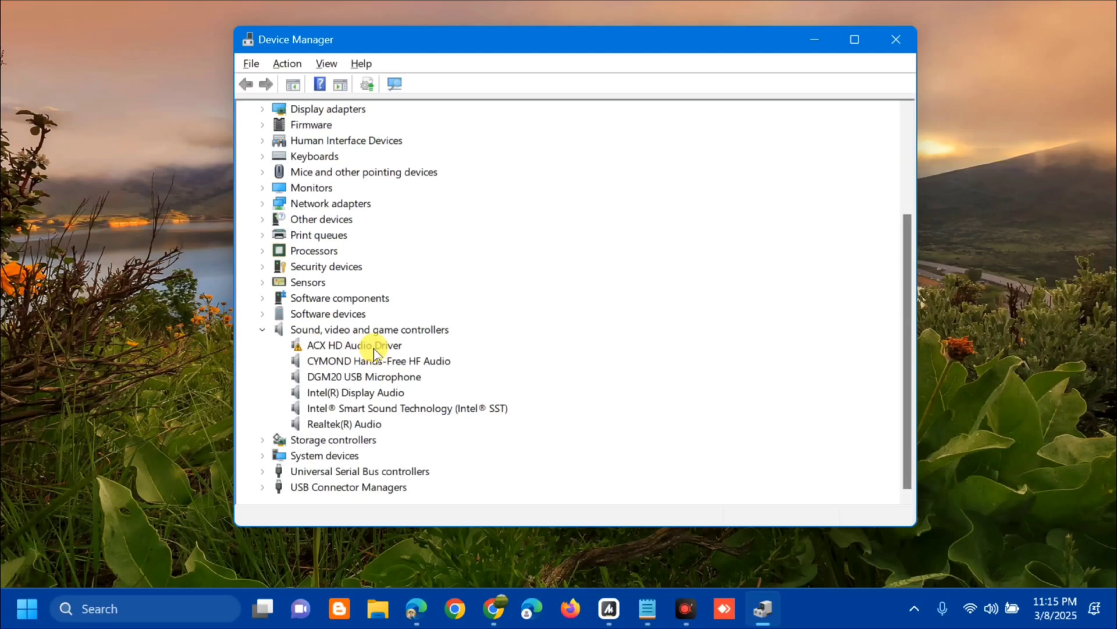
{"action": "left_click", "coordinate": [396, 345]}
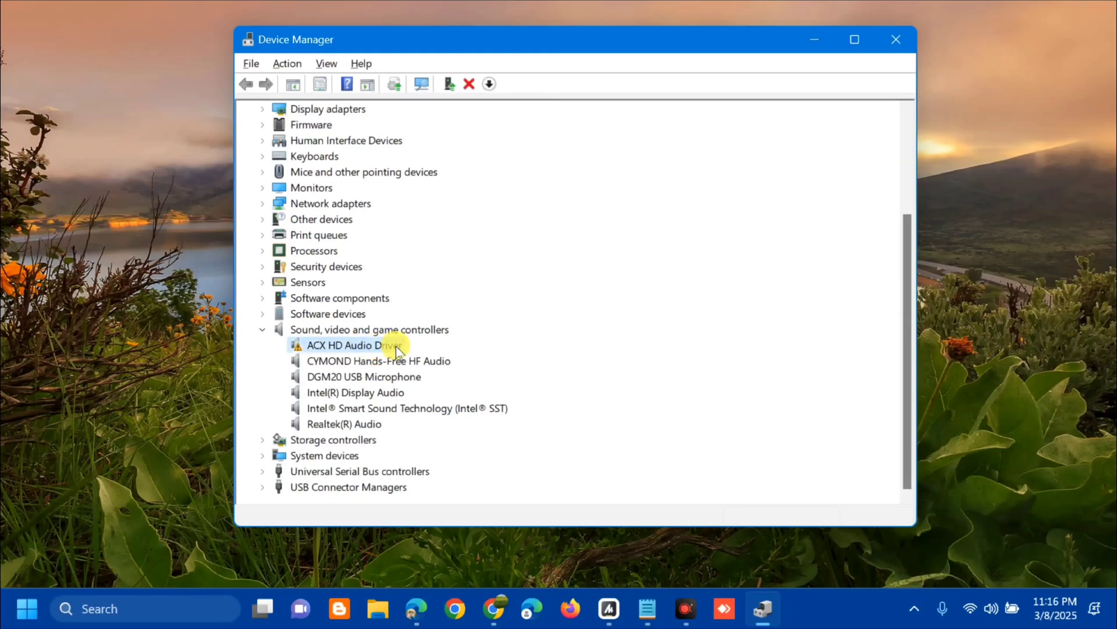
Step: Automatically search for an ACX HD Audio Driver update and close the already-up-to-date result
{"action": "right_click", "coordinate": [396, 346]}
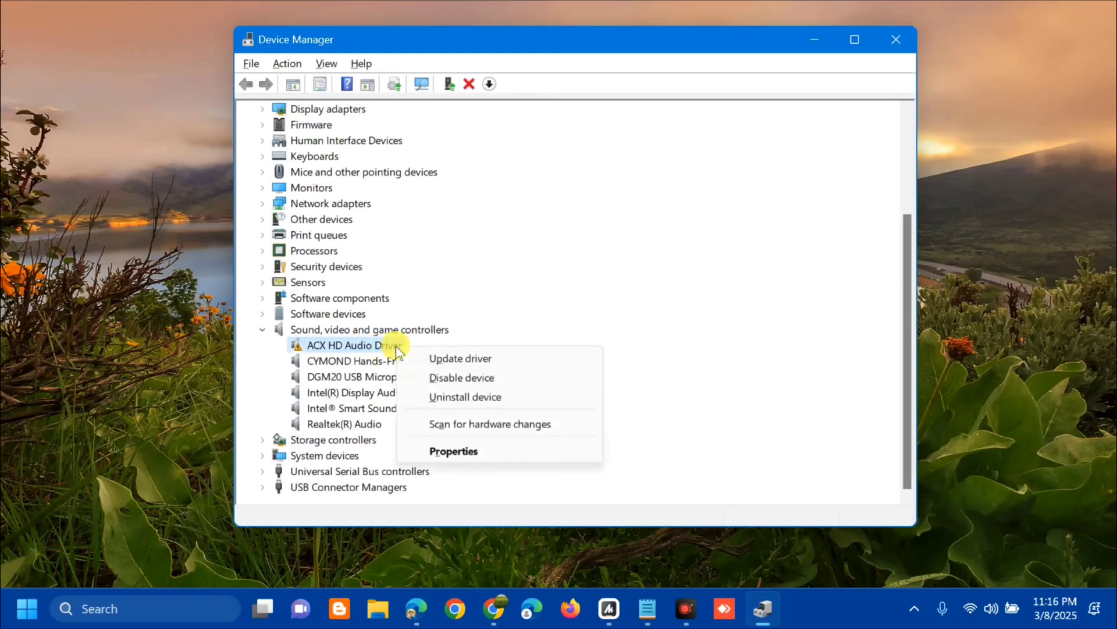
{"action": "left_click", "coordinate": [464, 361]}
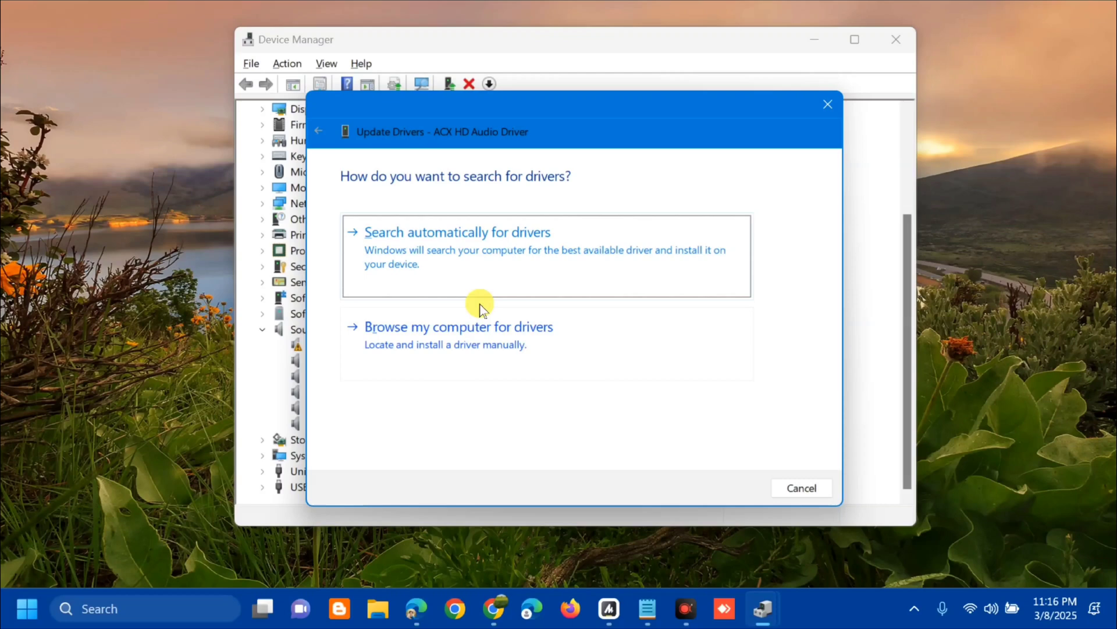
{"action": "left_click", "coordinate": [454, 267]}
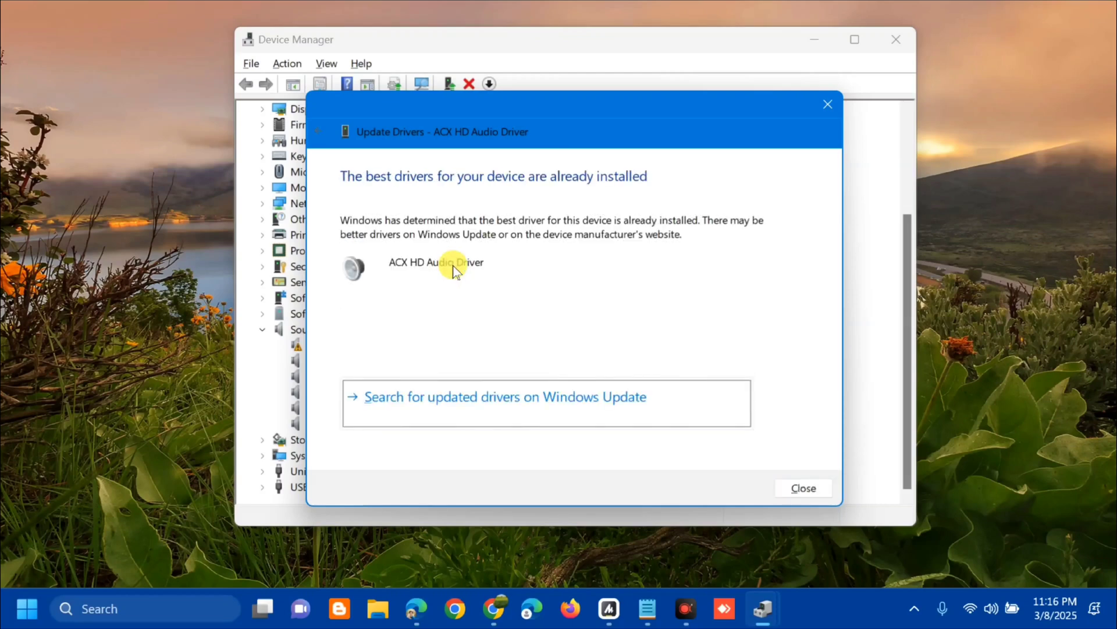
{"action": "left_click", "coordinate": [801, 487]}
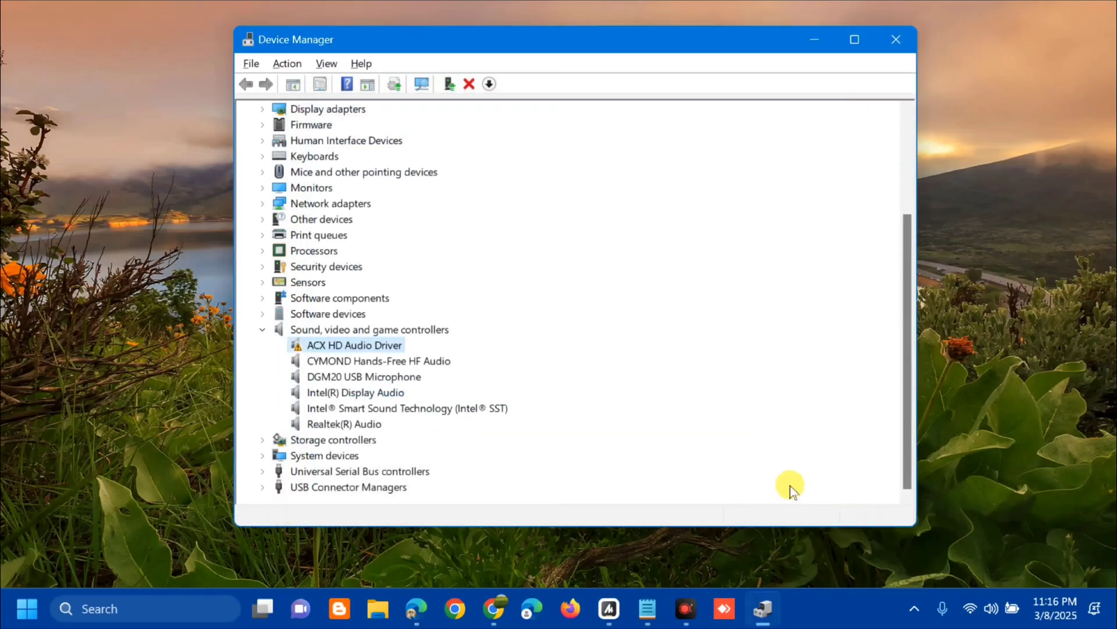
Step: Close Device Manager, then open and dismiss the Start menu's power options
{"action": "left_click", "coordinate": [896, 39]}
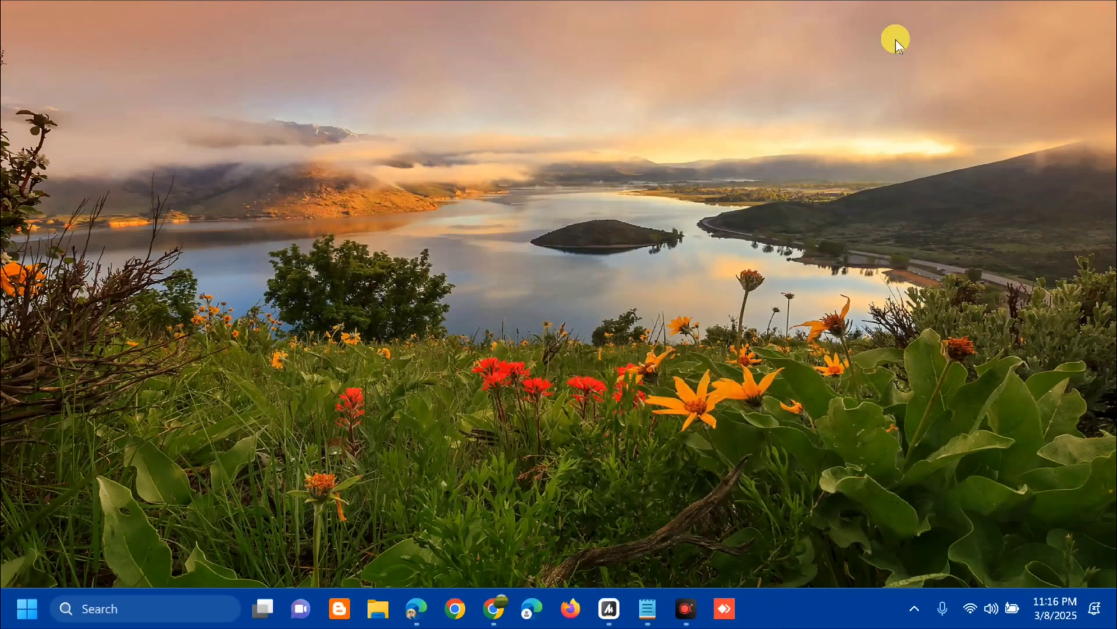
{"action": "left_click", "coordinate": [27, 608]}
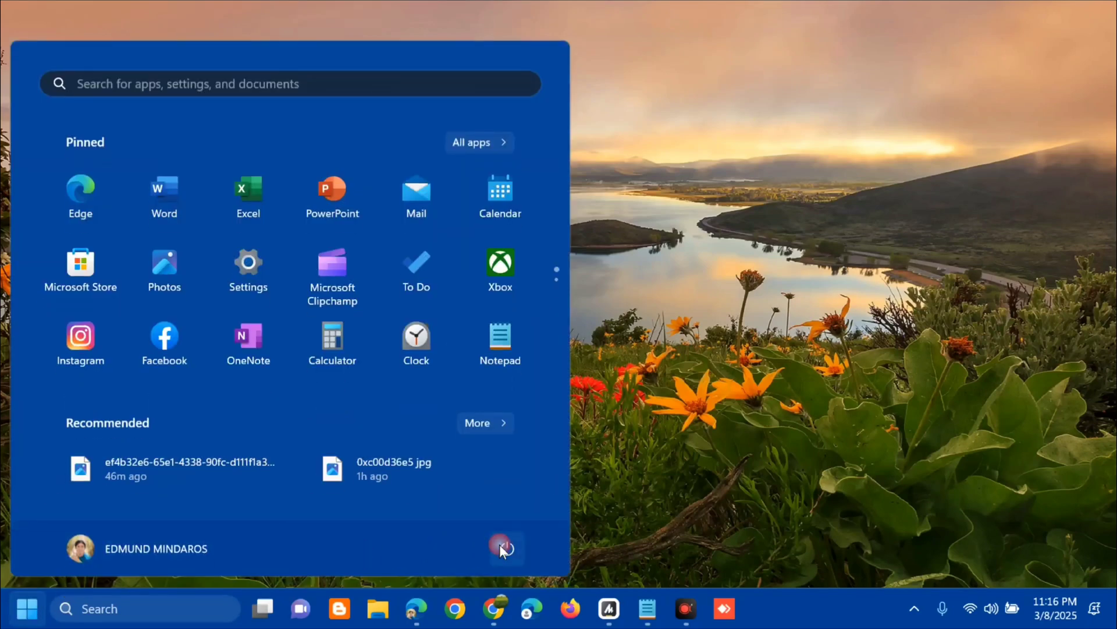
{"action": "left_click", "coordinate": [499, 544]}
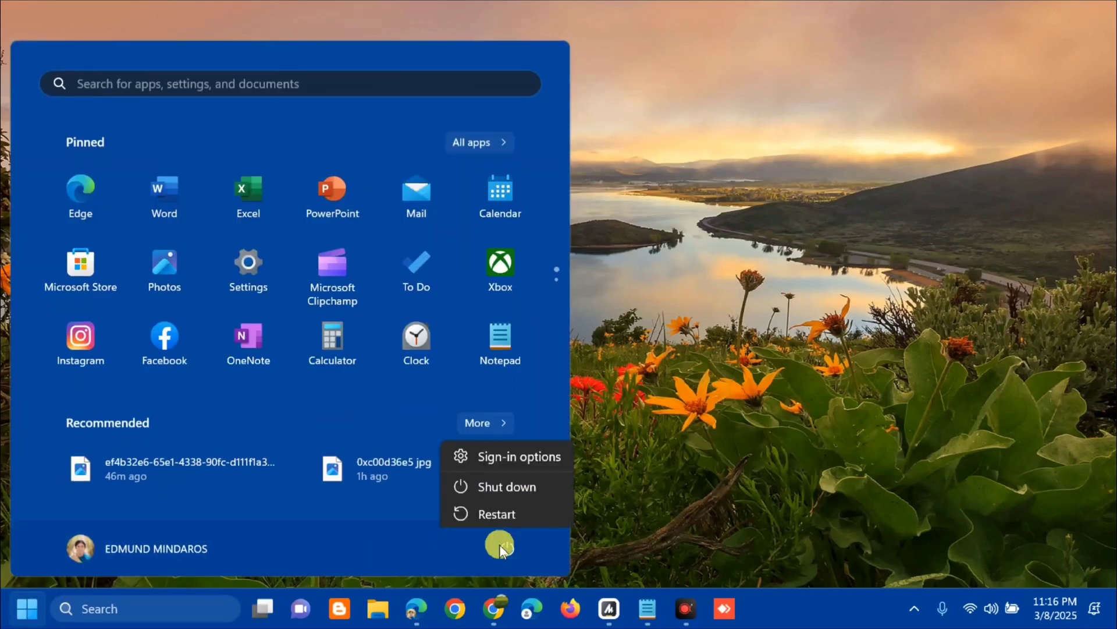
{"action": "left_click", "coordinate": [500, 510]}
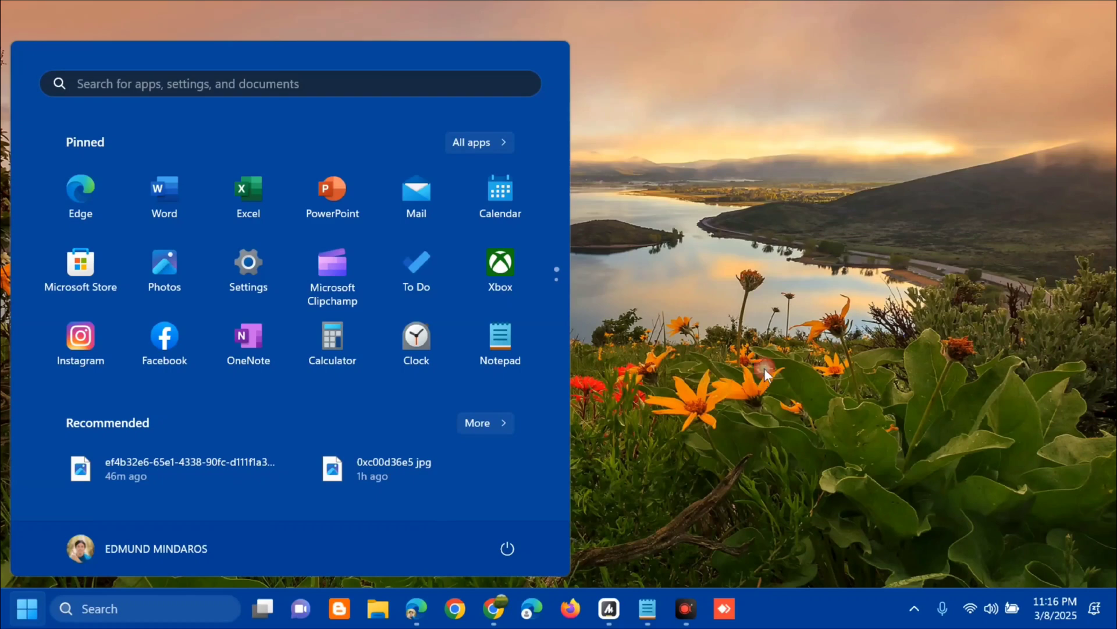
{"action": "left_click", "coordinate": [756, 328]}
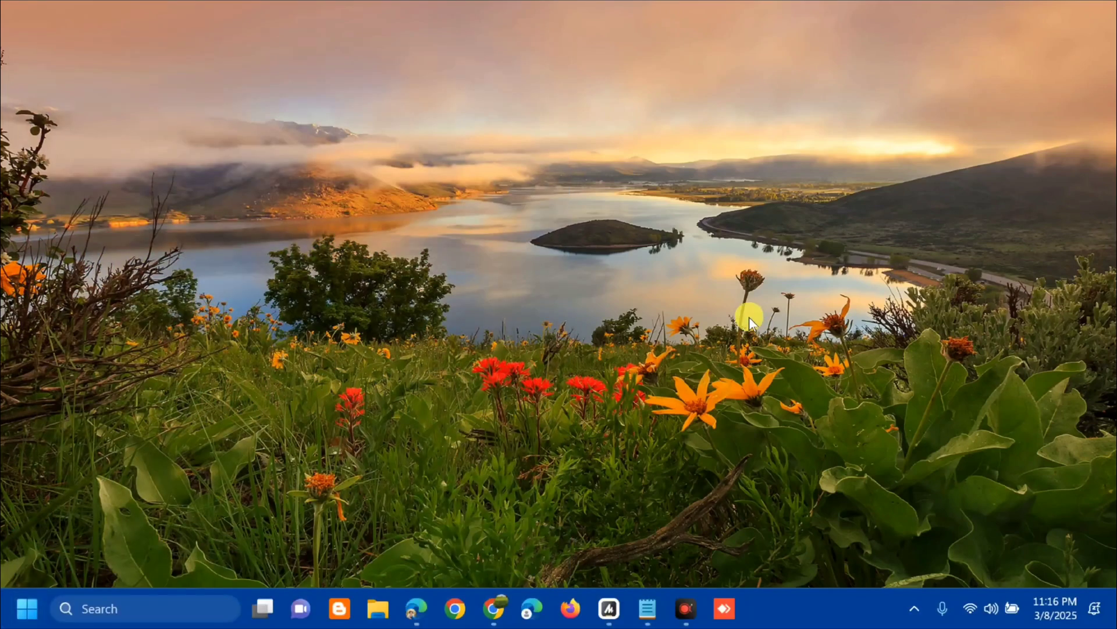